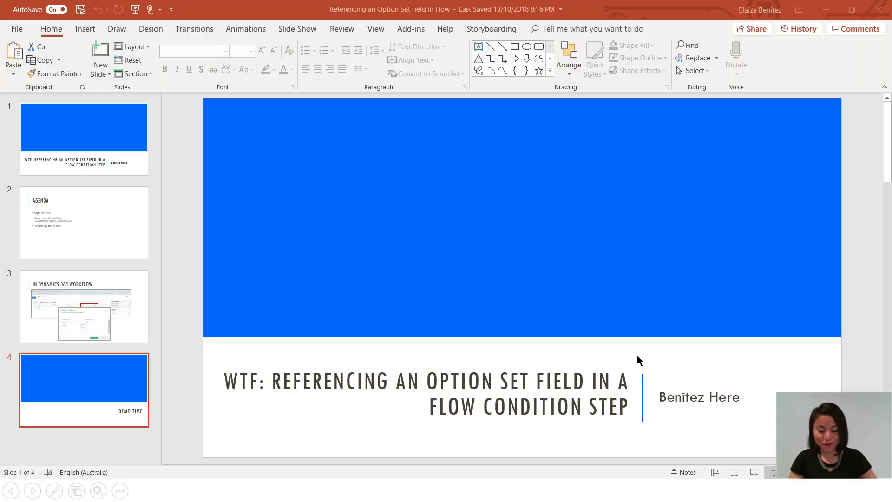
Review the Priority of Case field settings, then return to the flow editor
mouse_move(330, 490)
click(207, 432)
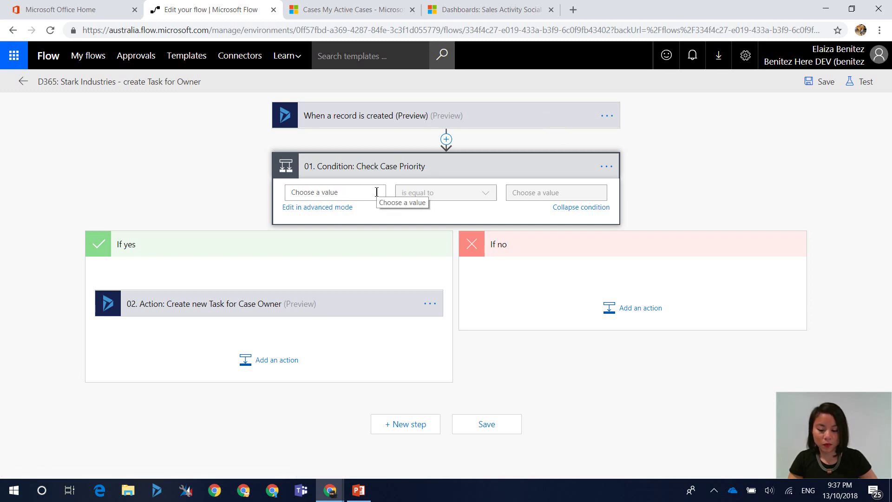
click(334, 491)
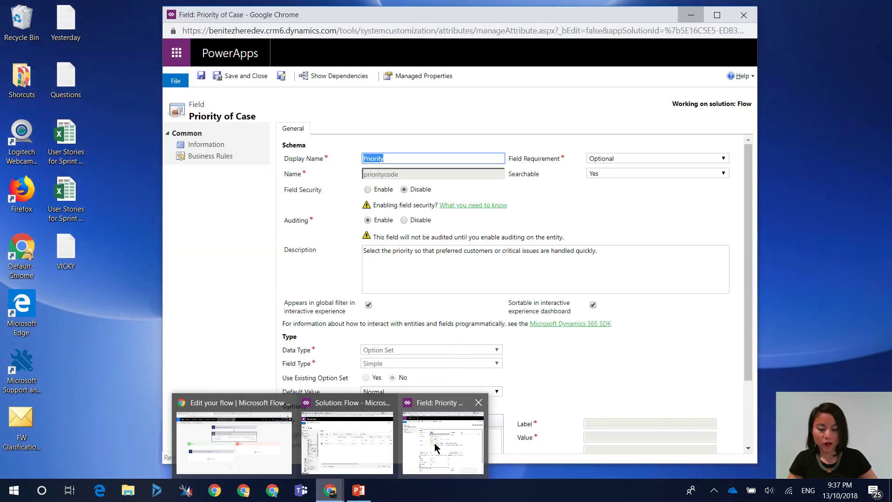
click(443, 439)
scroll(751, 185, down, 3)
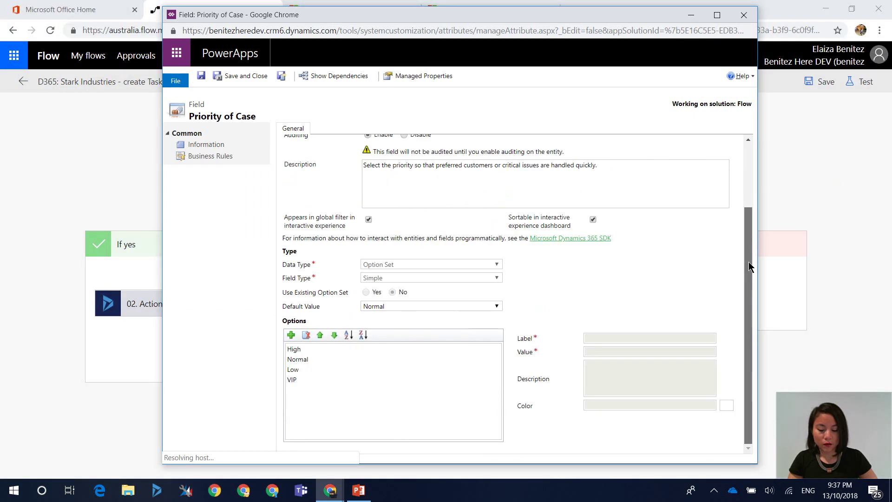
click(807, 183)
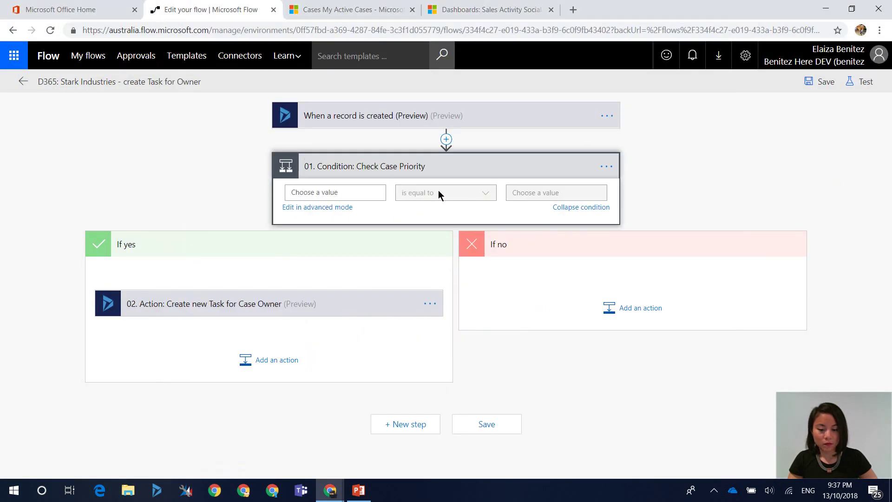
Set the Check Case Priority condition to Priority Label is equal to VIP and save the flow
click(371, 194)
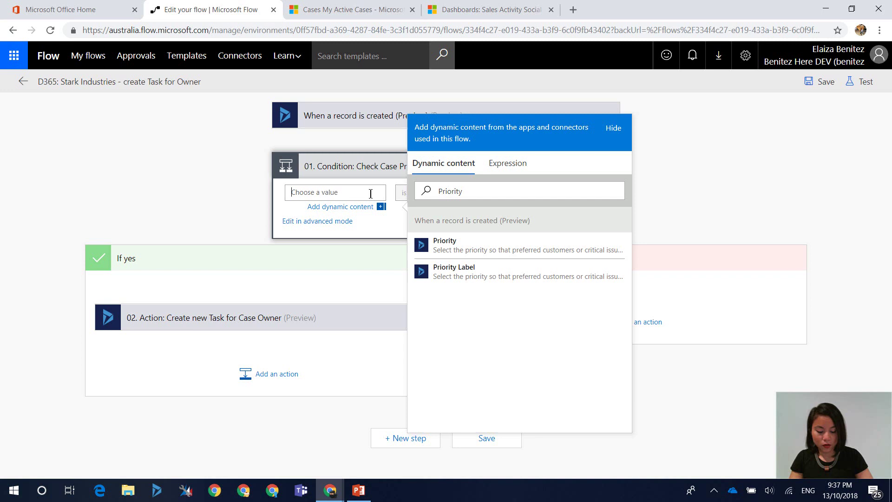
text(Priority)
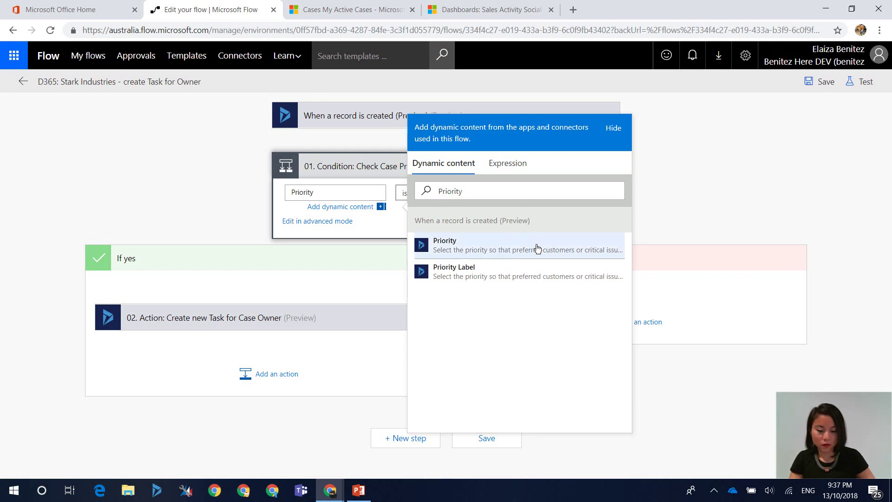
click(508, 274)
click(562, 194)
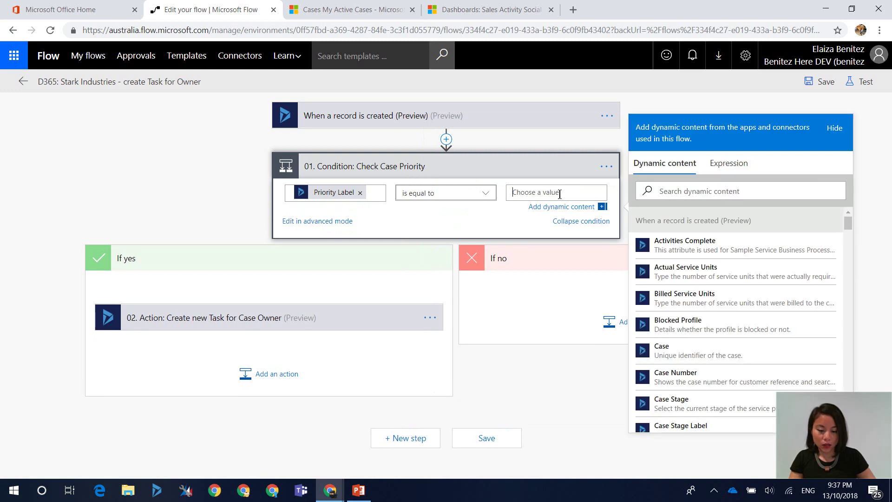
text(VIP)
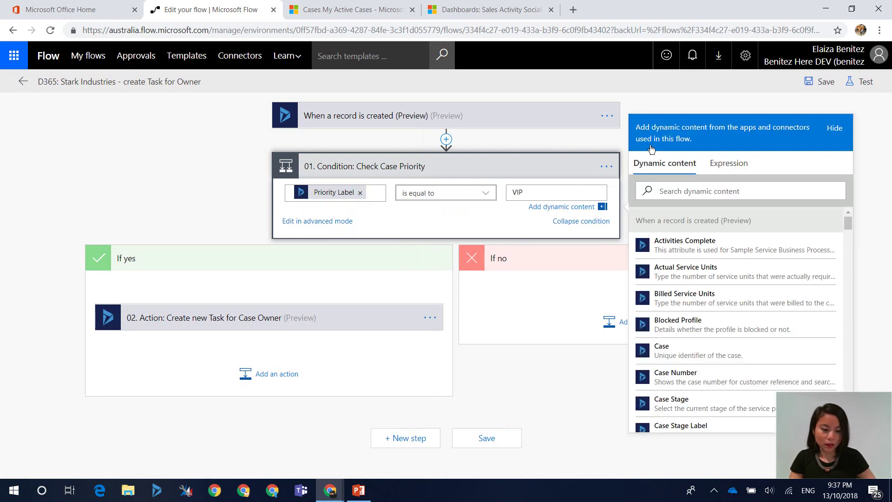
click(665, 98)
click(820, 82)
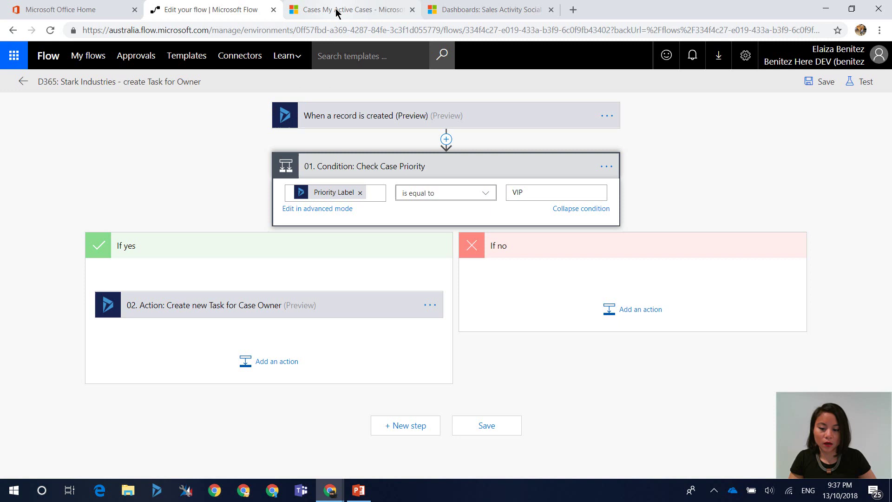
Start a new case from My Active Cases with priority set to VIP
click(23, 81)
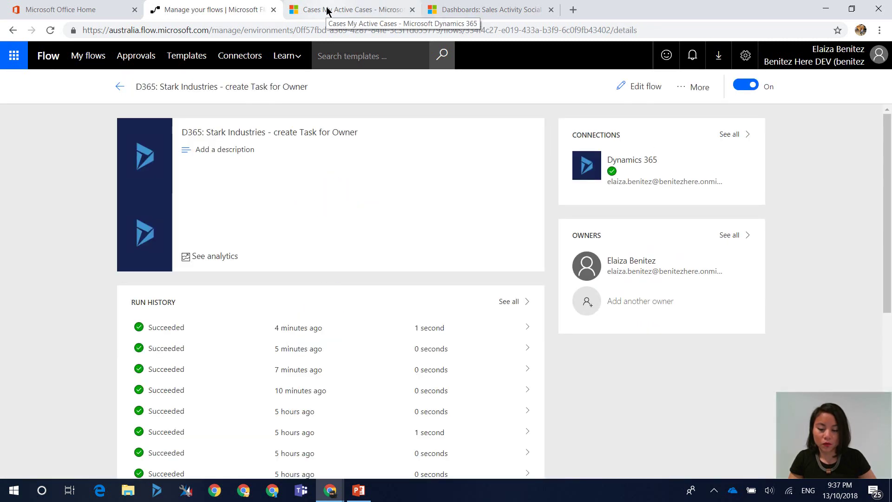
click(327, 9)
click(134, 82)
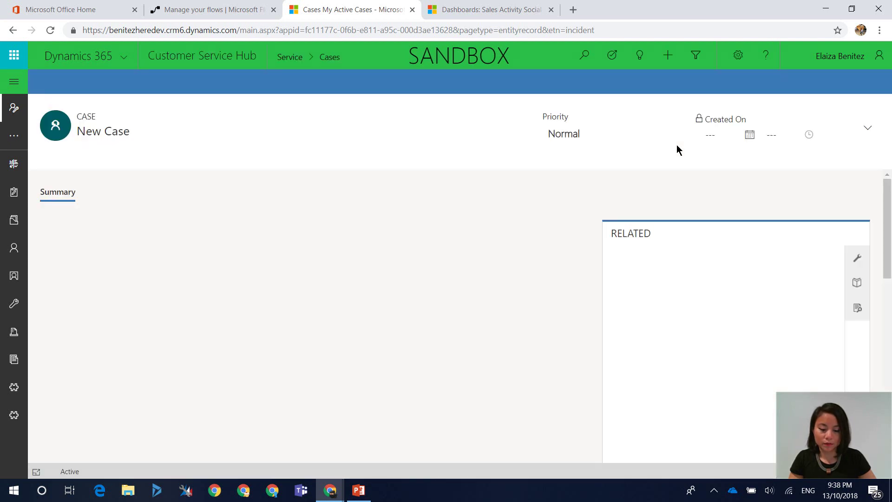
click(596, 135)
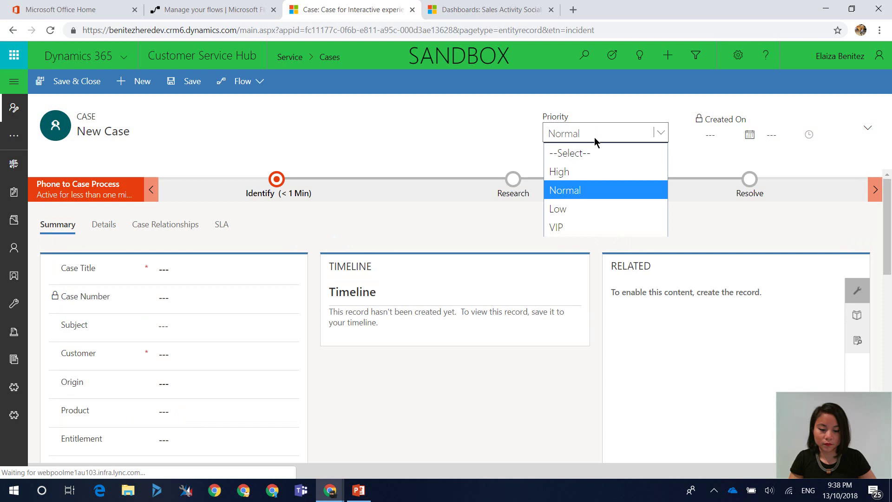
click(567, 225)
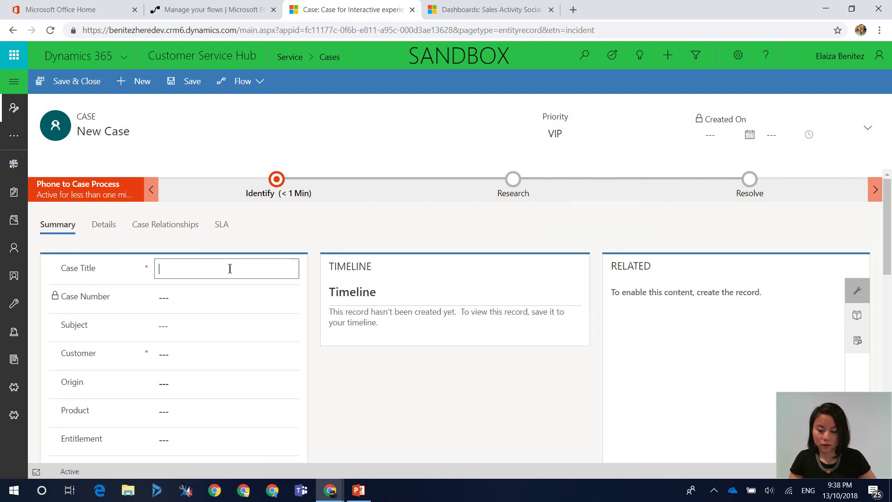
Title the case 'Demo - VIP' with customer Stark Industries, origin Email, product AI Support, then save and close
click(232, 268)
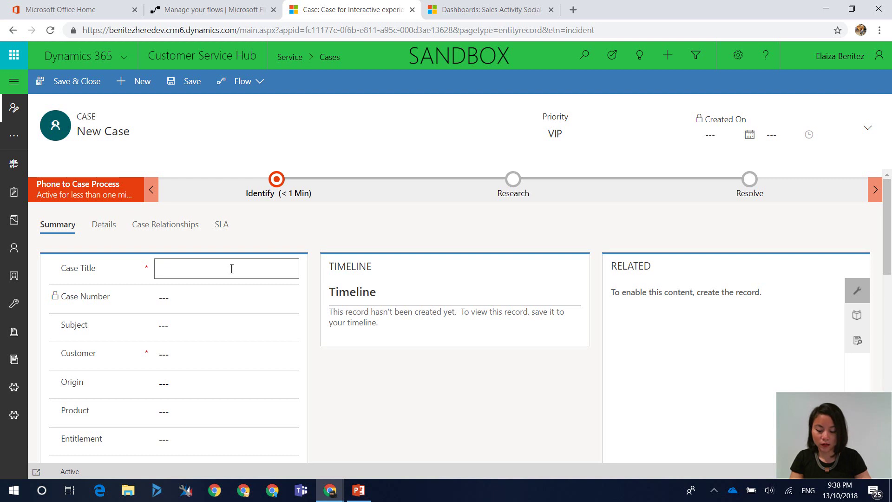
text(Demo - VIP)
click(219, 361)
text(Star)
click(189, 247)
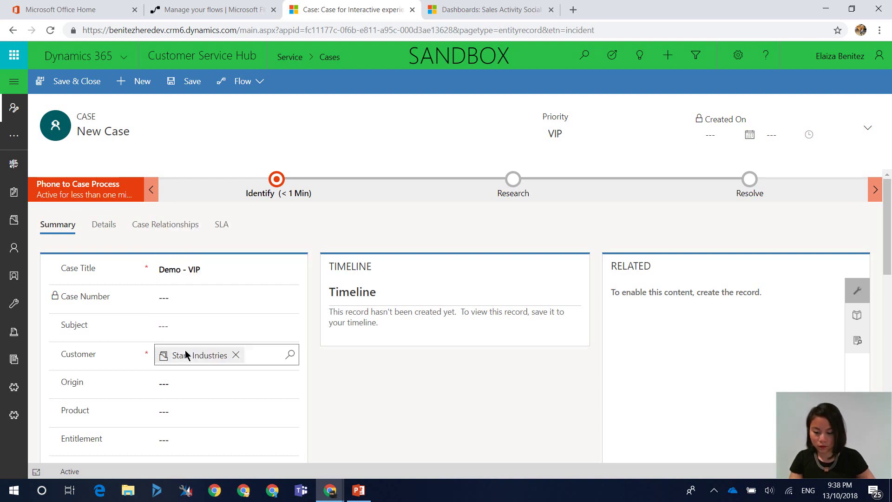
scroll(350, 390, down, 1)
click(228, 340)
click(249, 398)
scroll(279, 326, down, 2)
click(290, 254)
click(276, 291)
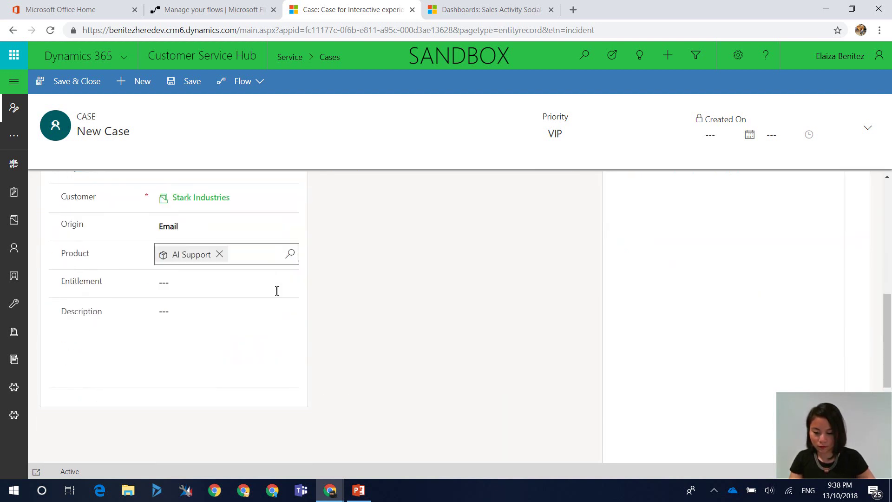
click(86, 81)
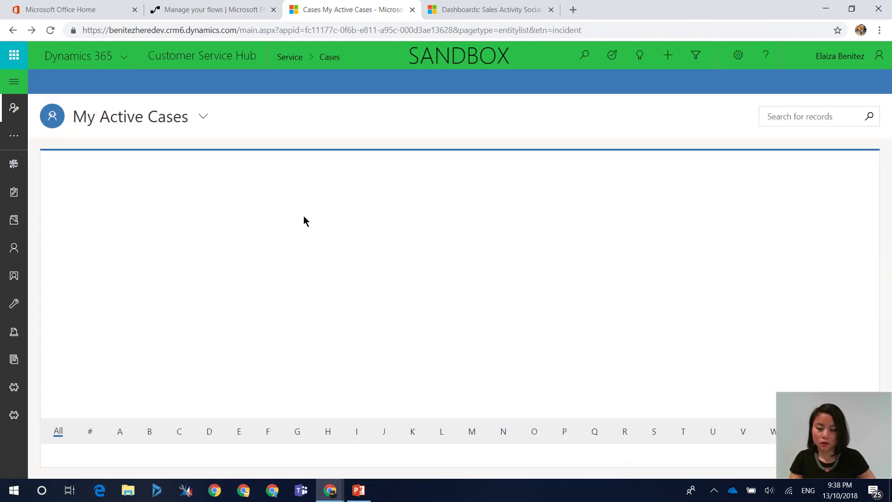
Reload the flow details, inspect the newest run's Check Case Priority result, then reopen the flow editor
click(213, 11)
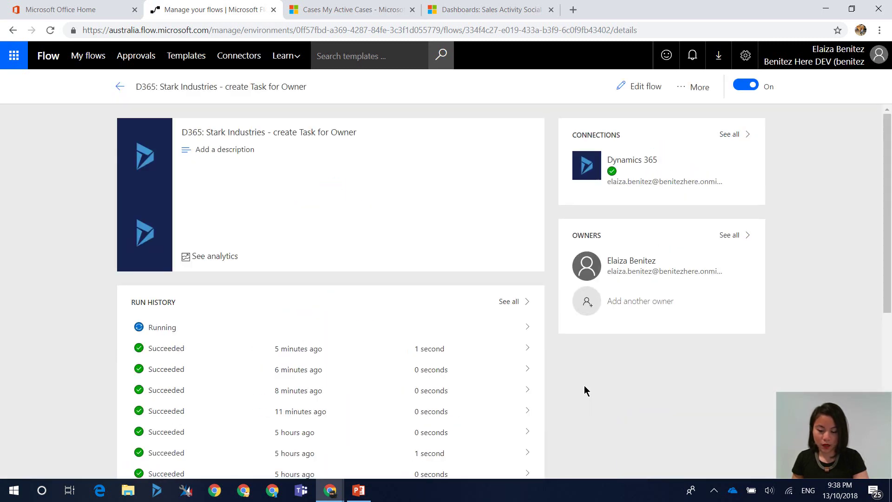
key(F5)
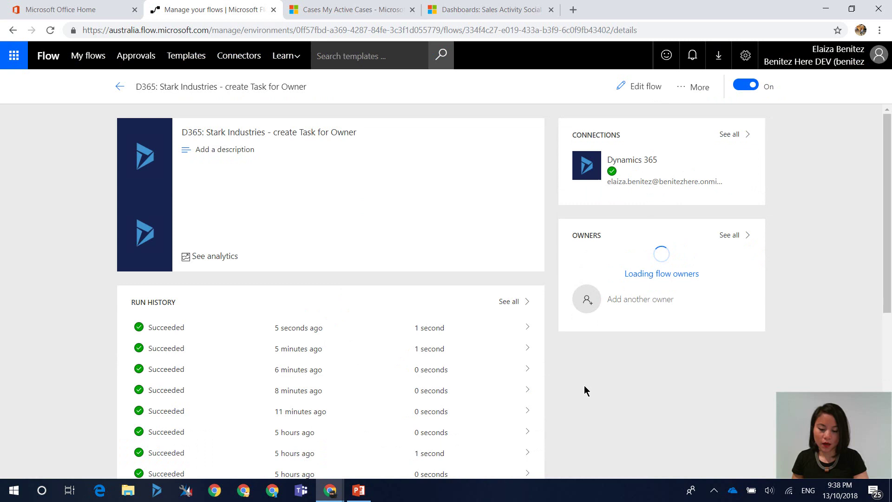
click(361, 333)
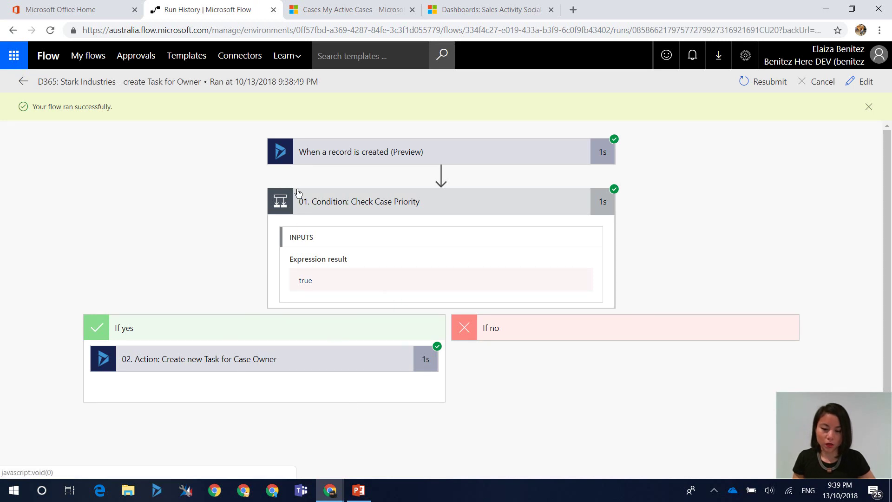
click(854, 83)
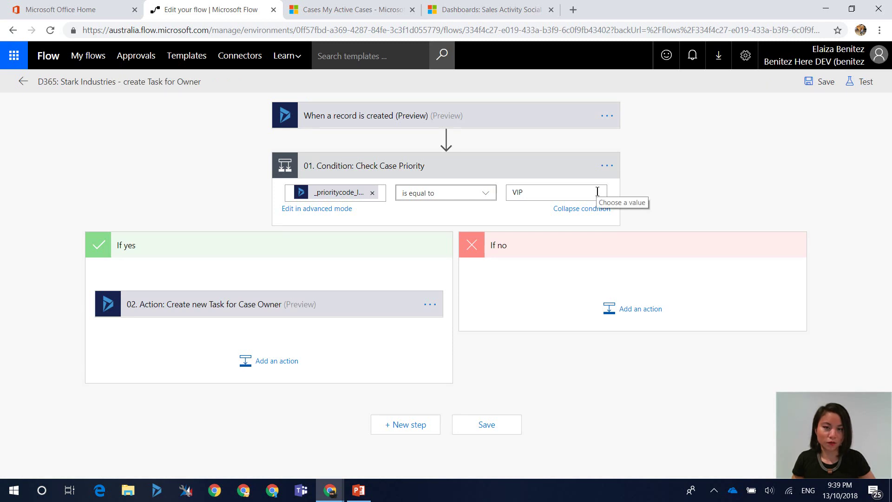
Relabel the VIP priority option as 'Very Important' and save and close the field
mouse_move(330, 490)
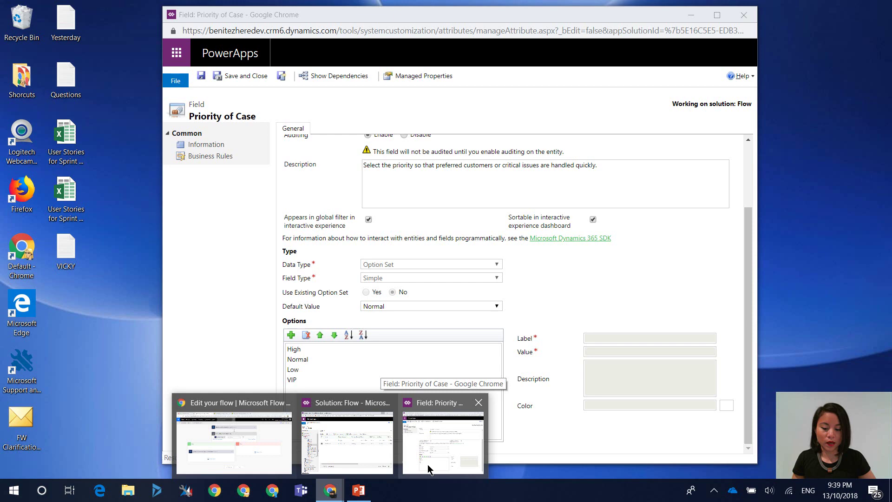
click(428, 464)
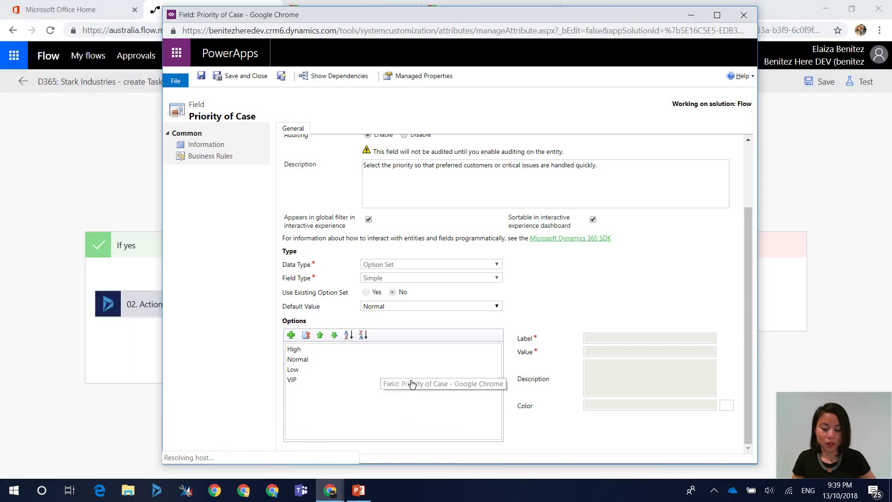
click(290, 380)
click(611, 338)
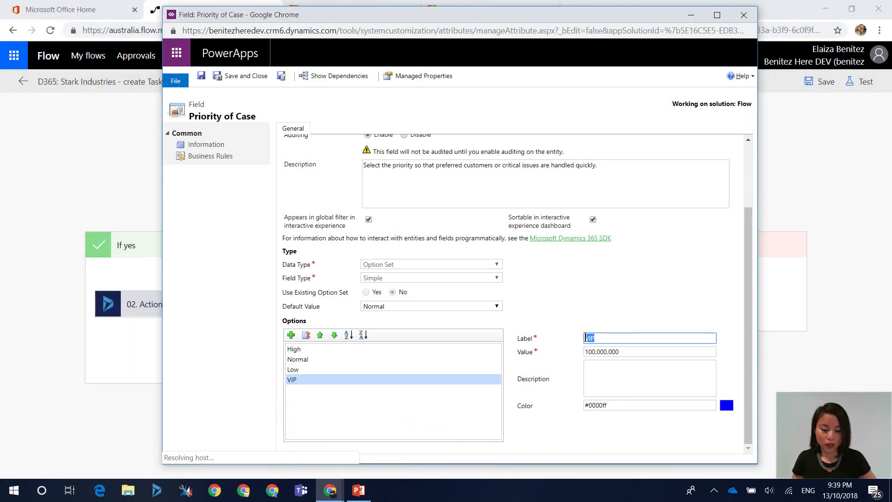
text(Very Imp)
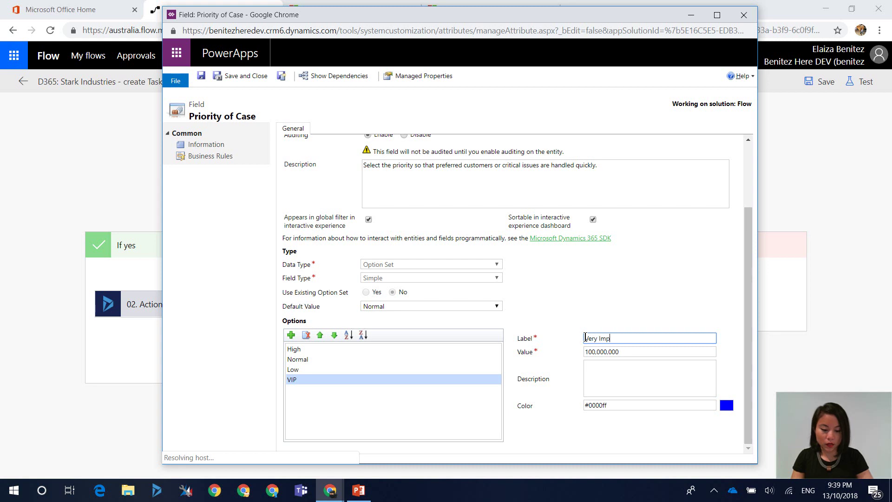
text(ortant)
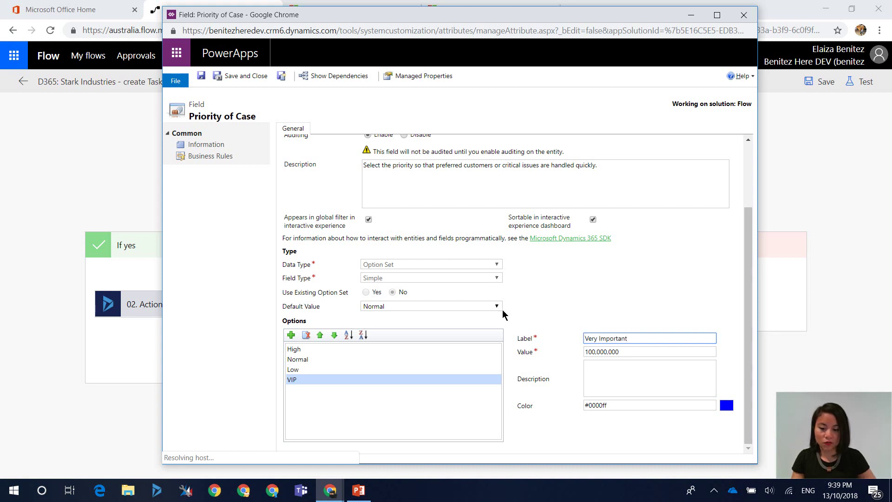
click(249, 80)
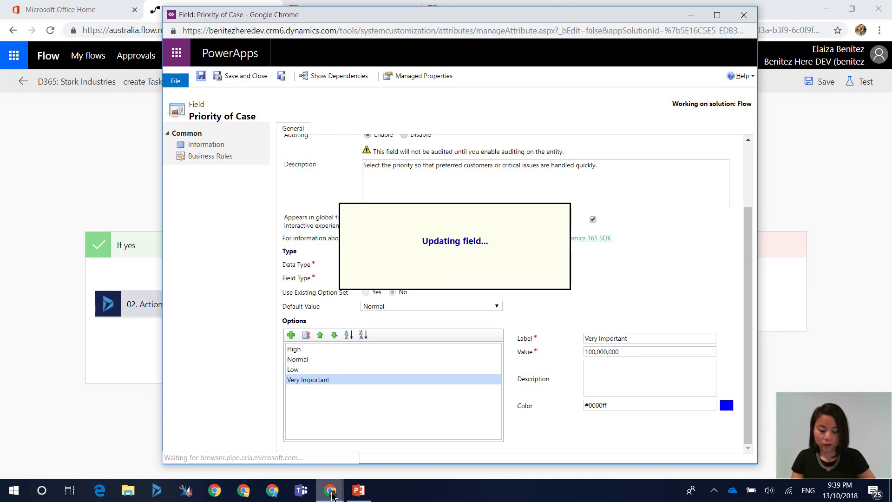
Publish all customizations from the solution's Case fields list
mouse_move(337, 496)
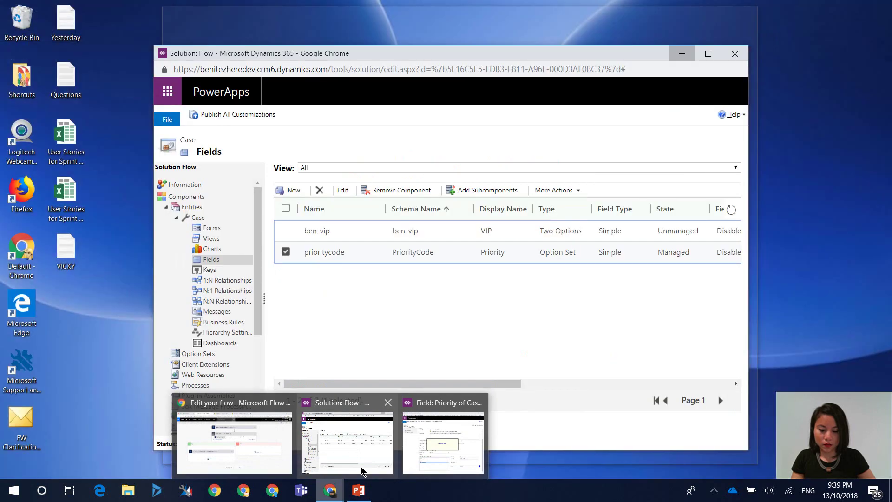
click(347, 439)
drag(519, 21, 545, 17)
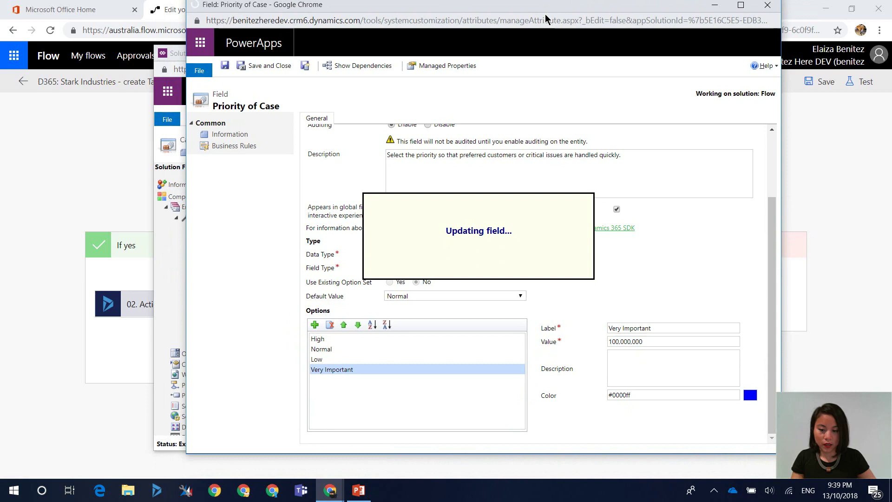
click(187, 53)
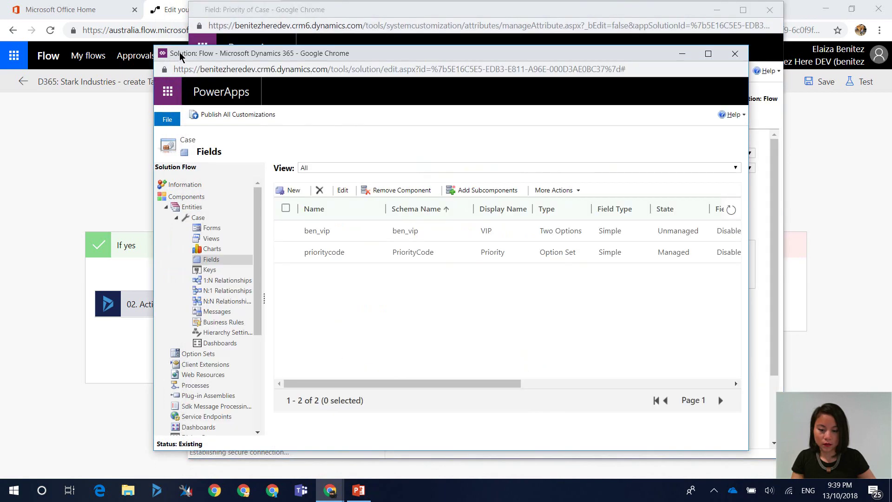
click(253, 119)
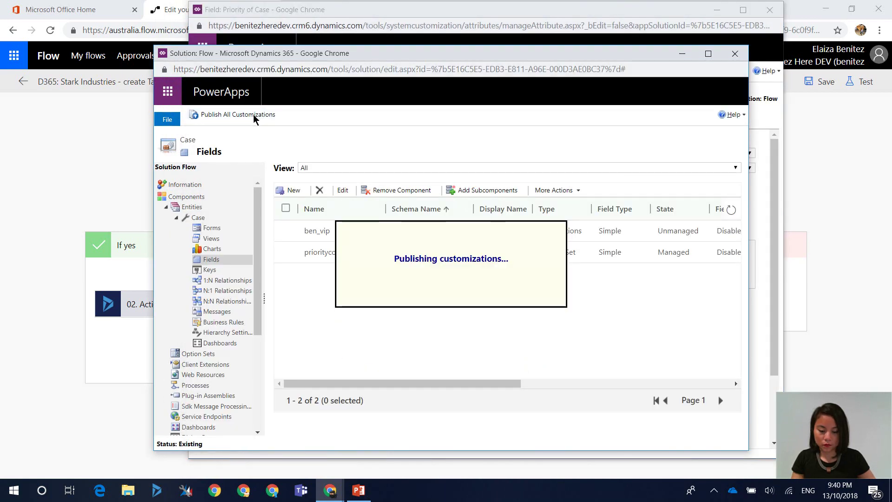
Reload My Active Cases and start a new case with Very Important priority
click(123, 149)
click(377, 15)
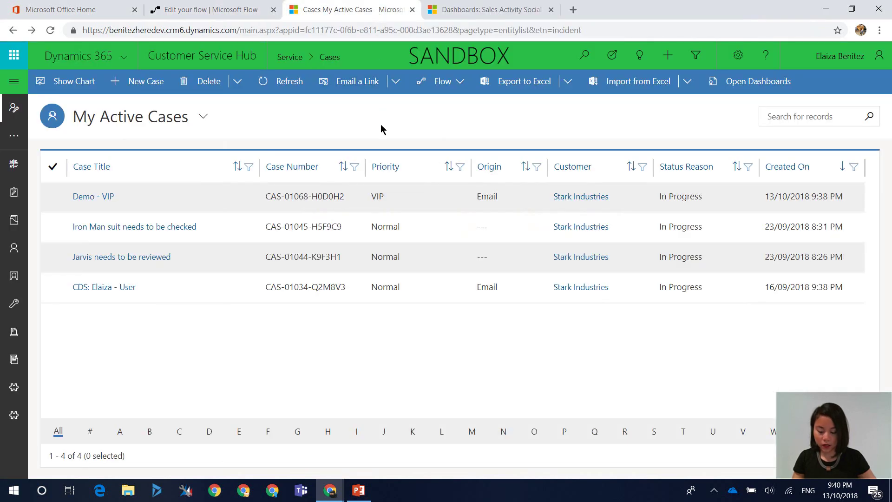
key(F5)
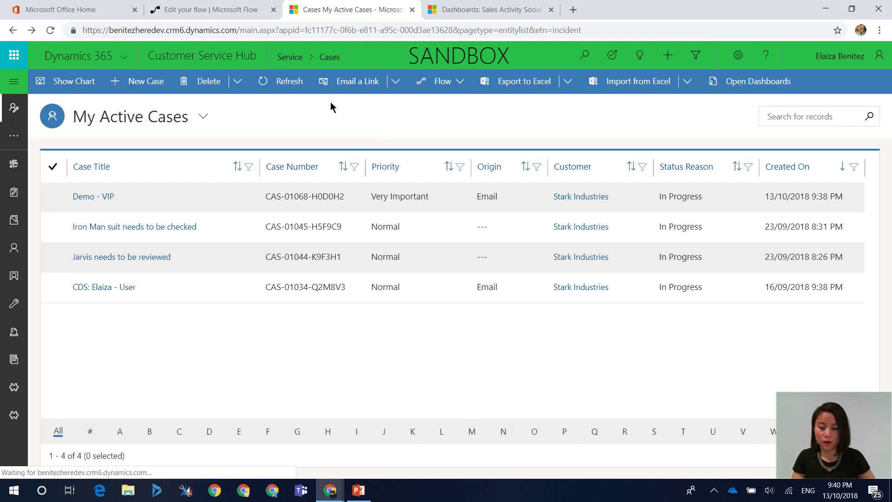
click(146, 81)
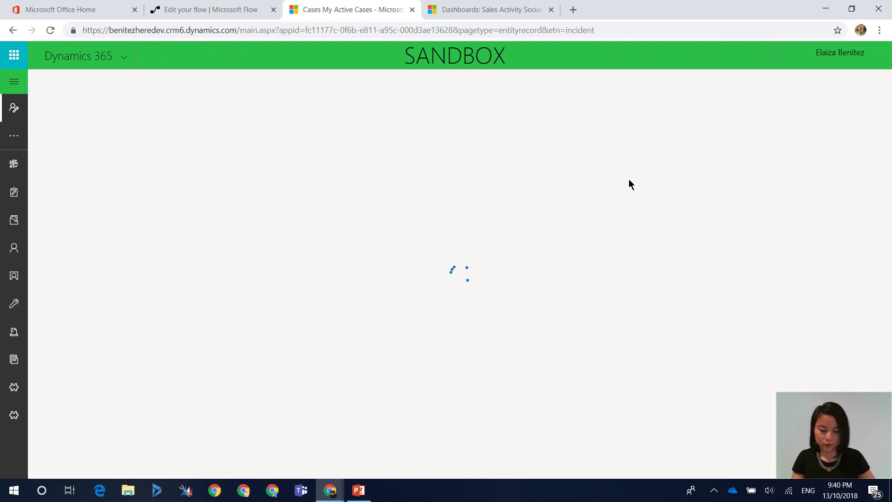
click(597, 134)
click(576, 225)
Enter title 'Demo - Very Important', customer Stark Industries, Phone origin, AI Support product, Gold entitlement, and save and close
click(222, 273)
text(Demo - Very Important)
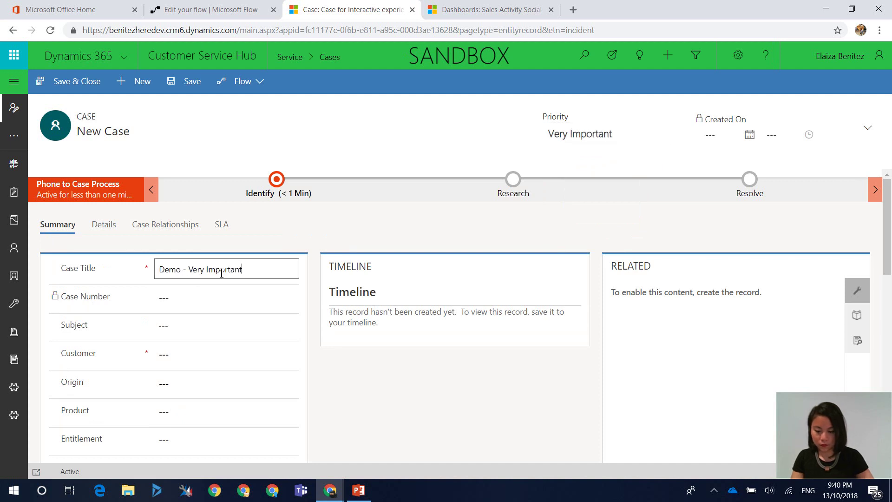
key(Tab)
text(tar)
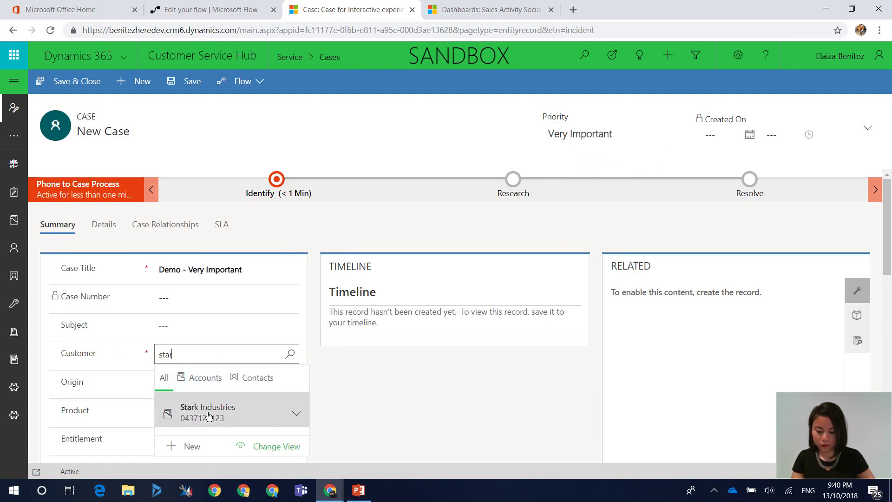
click(208, 416)
scroll(383, 392, down, 2)
key(Tab)
text(p)
key(Tab)
click(291, 341)
click(223, 339)
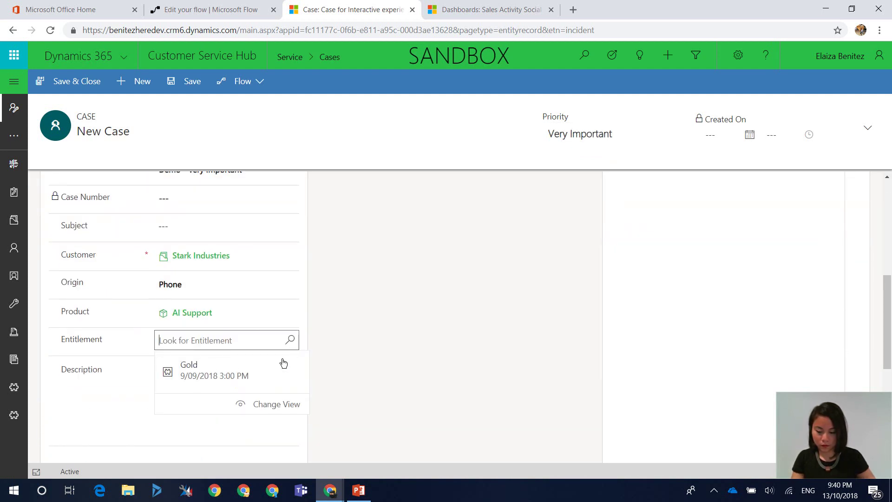
click(284, 363)
click(89, 82)
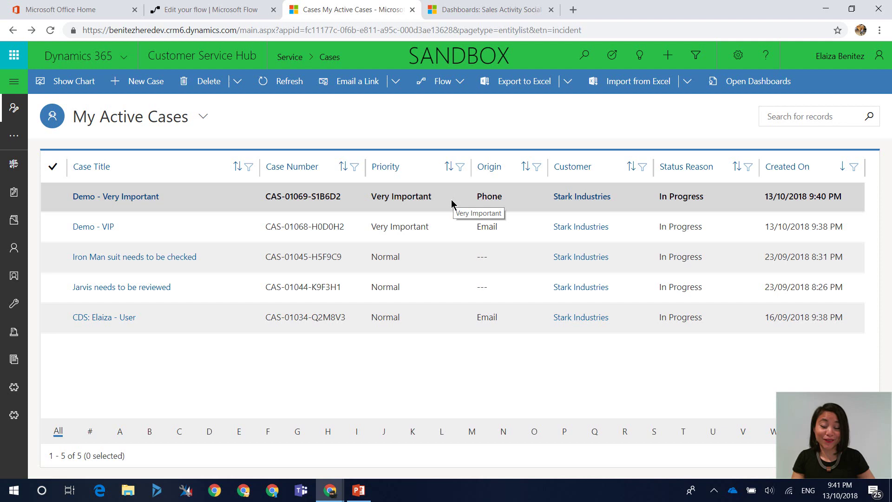
click(209, 14)
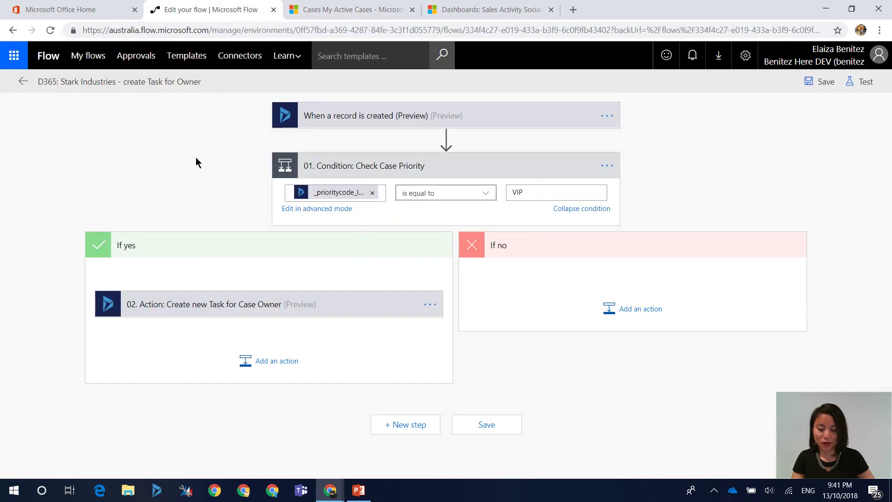
click(24, 82)
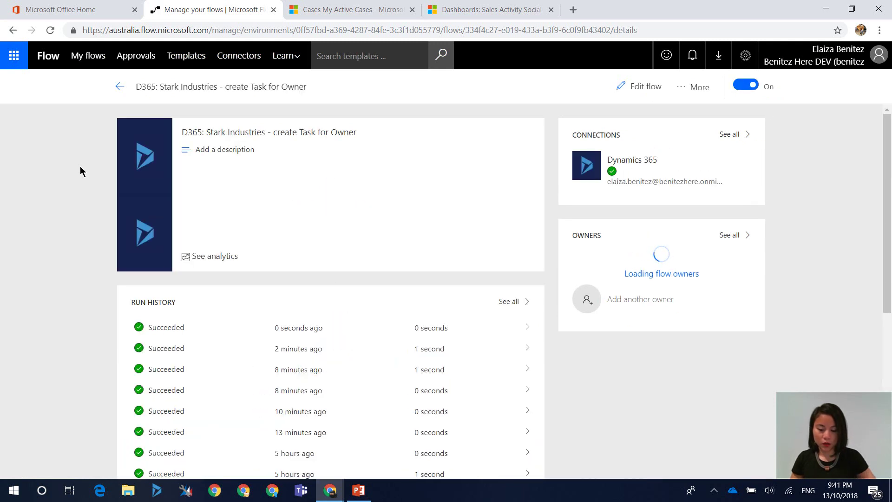
click(217, 327)
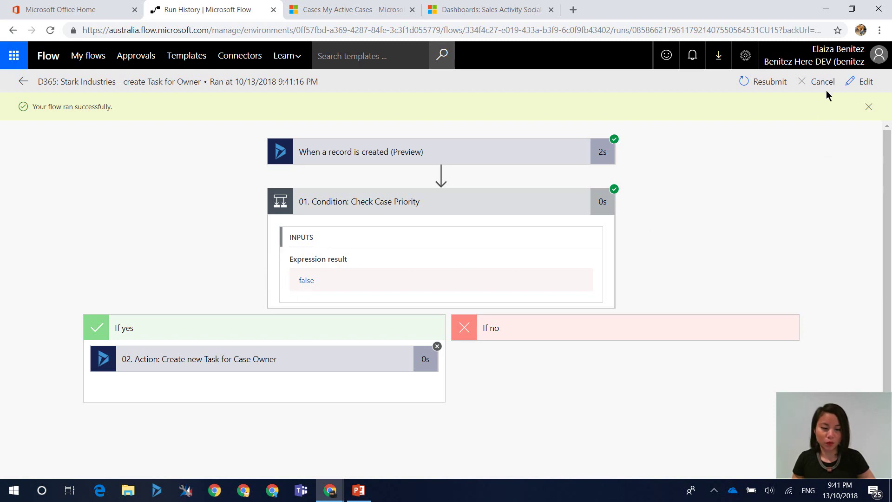
click(856, 86)
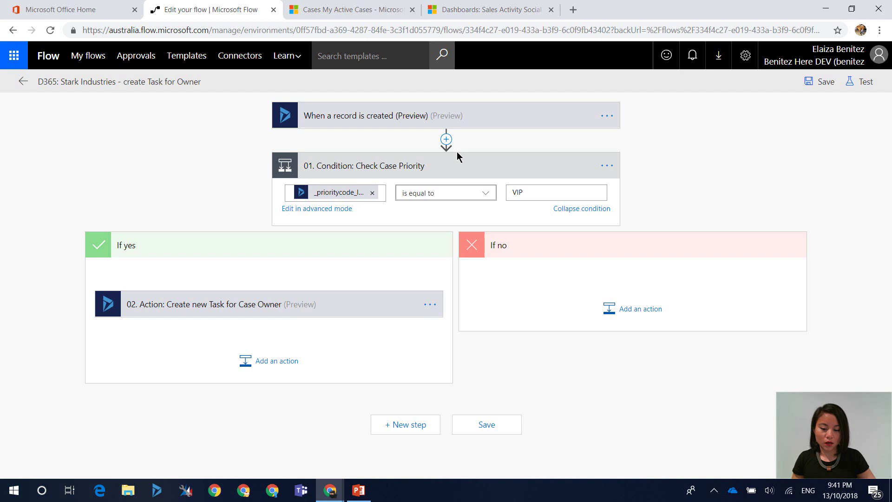
Make the condition check the Priority dynamic content and delete the old VIP value
click(372, 192)
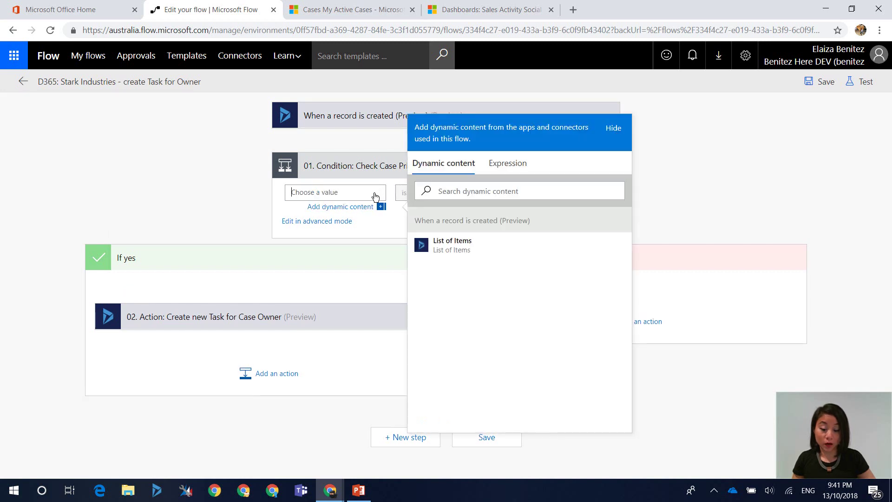
click(467, 199)
text(Priori)
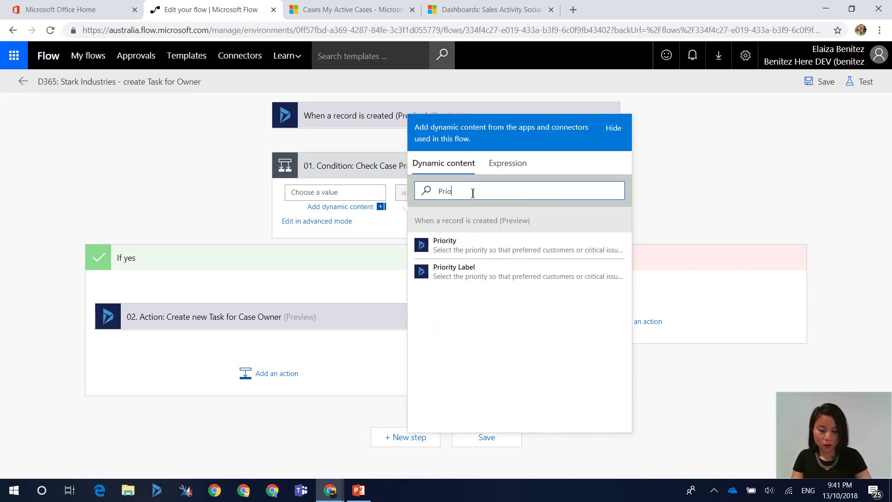
click(499, 251)
click(733, 211)
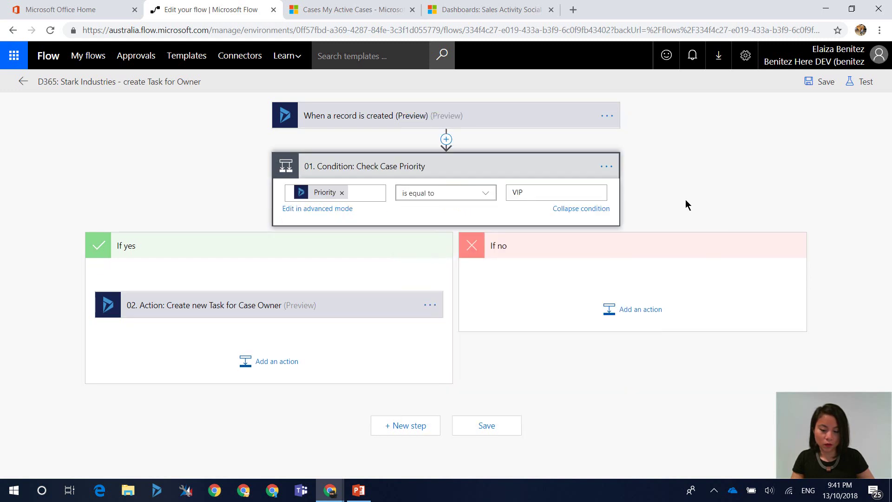
click(566, 194)
key(BackSpace)
key(BackSpace)
key(BackSpace)
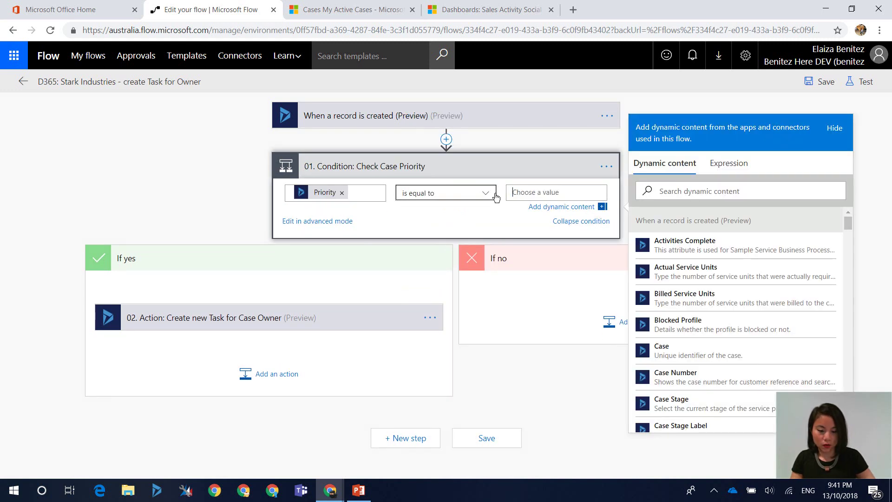
Copy the Very Important option's value 100,000,000 from the Priority of Case field settings
mouse_move(330, 488)
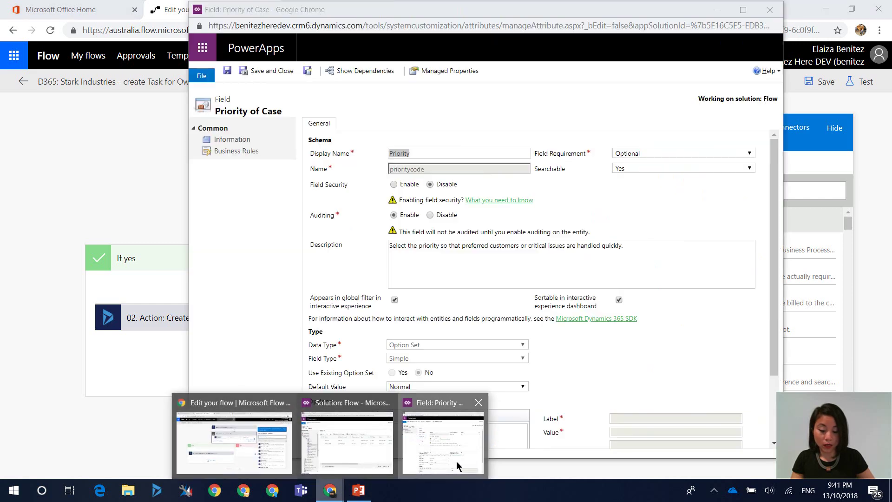
click(457, 461)
scroll(400, 432, down, 2)
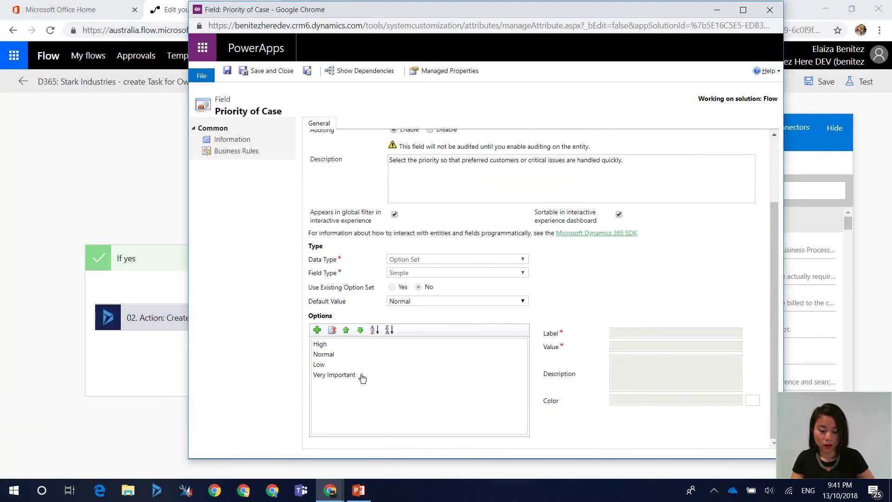
click(361, 374)
mouse_move(554, 354)
mouse_down()
mouse_move(657, 355)
mouse_move(535, 332)
mouse_up()
click(613, 346)
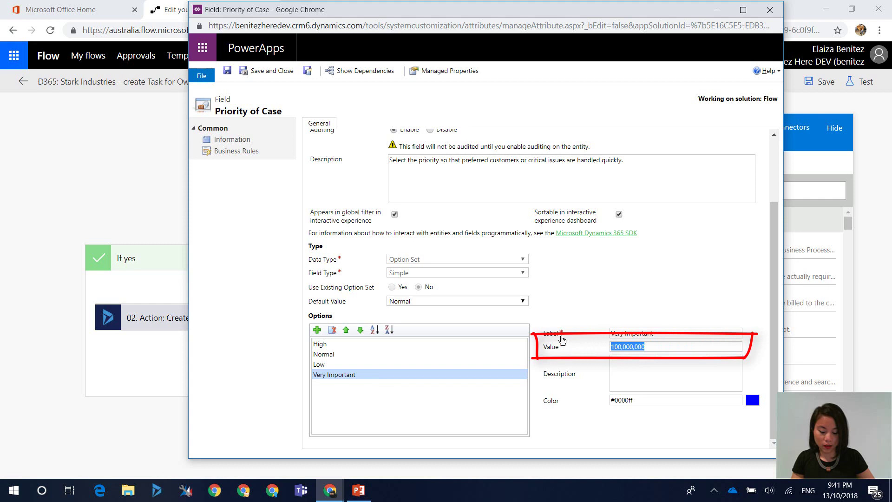
key(ctrl+c)
Paste the value as 100000000 without commas, save the flow, and go back to its details
click(90, 209)
click(533, 193)
key(ctrl+v)
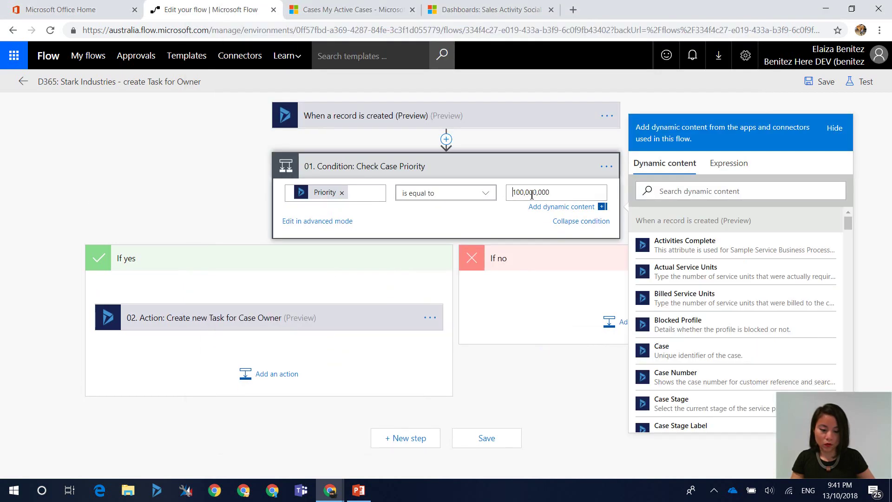
click(524, 193)
key(BackSpace)
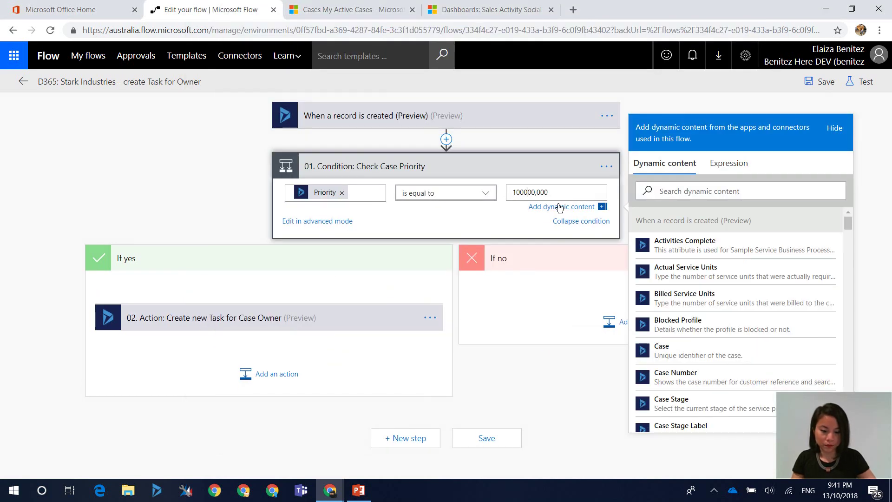
key(Delete)
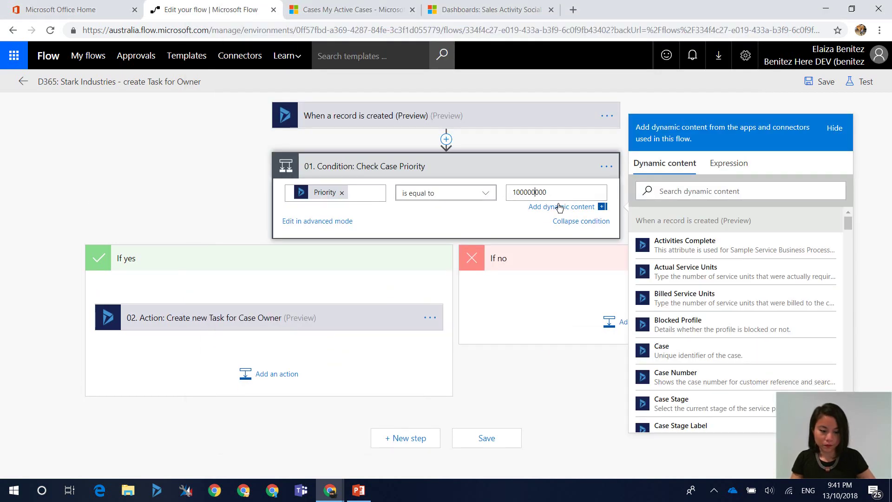
click(808, 83)
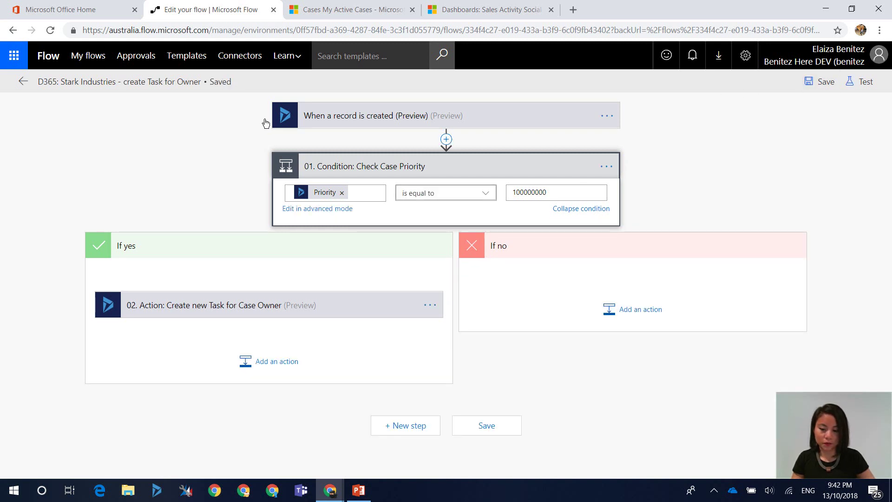
click(19, 82)
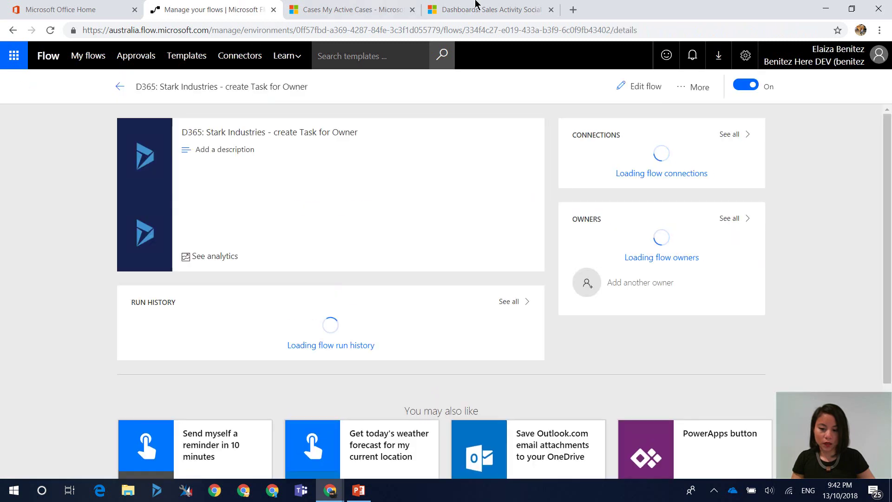
Start another case with Very Important priority titled 'Demo - Very Important 2'
click(396, 14)
click(159, 89)
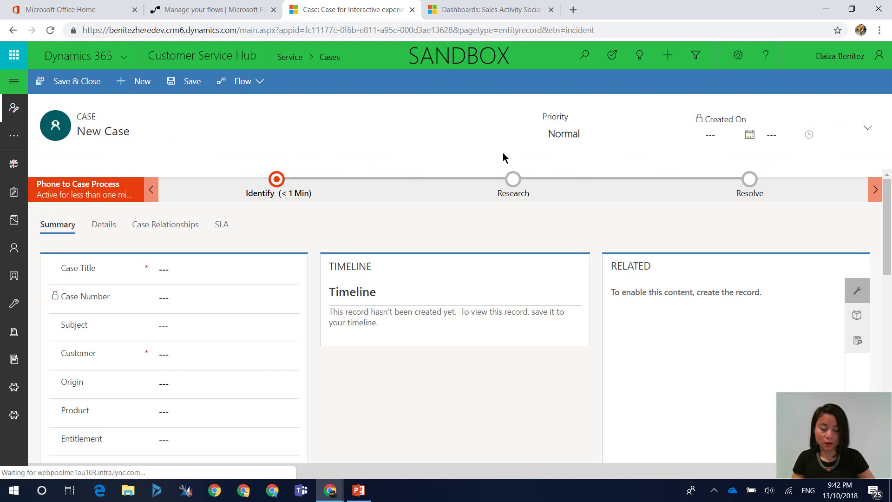
click(564, 134)
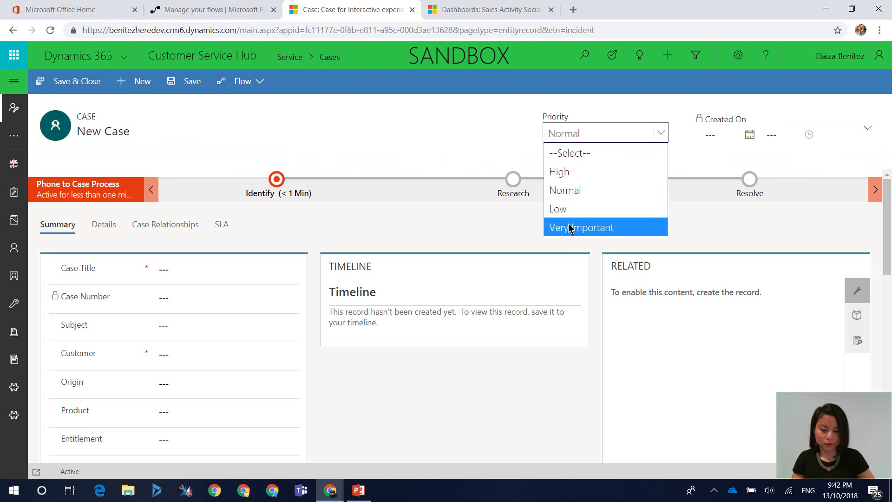
click(578, 225)
click(207, 269)
text(Demo - Very Important 2)
Set customer Stark Industries, origin Phone, product AI Support, entitlement Gold, and save and close the case
click(245, 354)
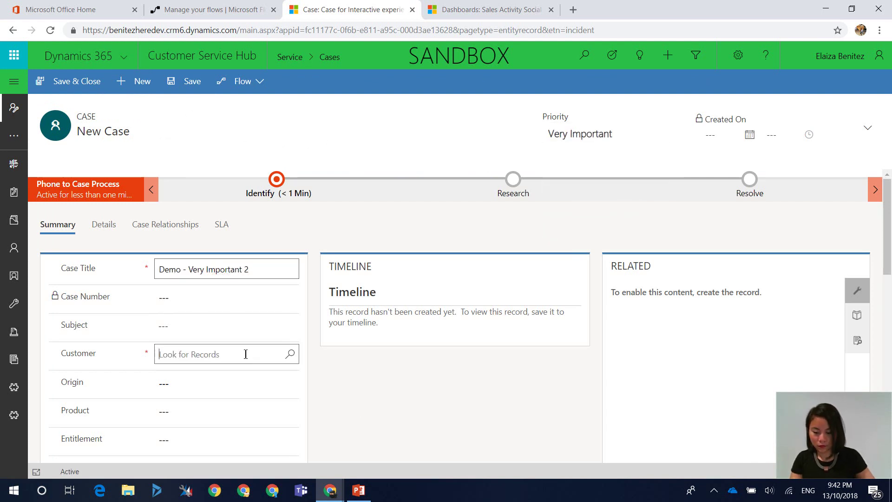
text(Star)
key(Return)
scroll(361, 404, down, 6)
click(225, 283)
click(230, 326)
click(223, 313)
click(195, 335)
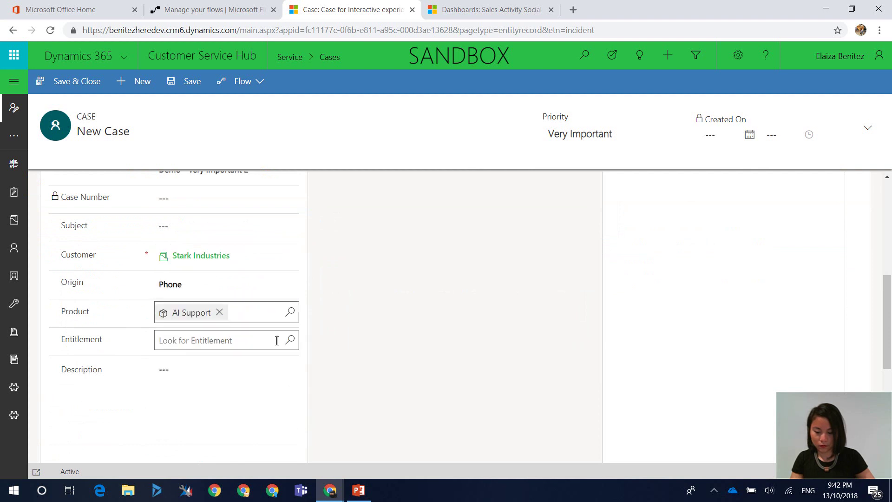
click(223, 341)
click(186, 362)
click(77, 81)
click(205, 10)
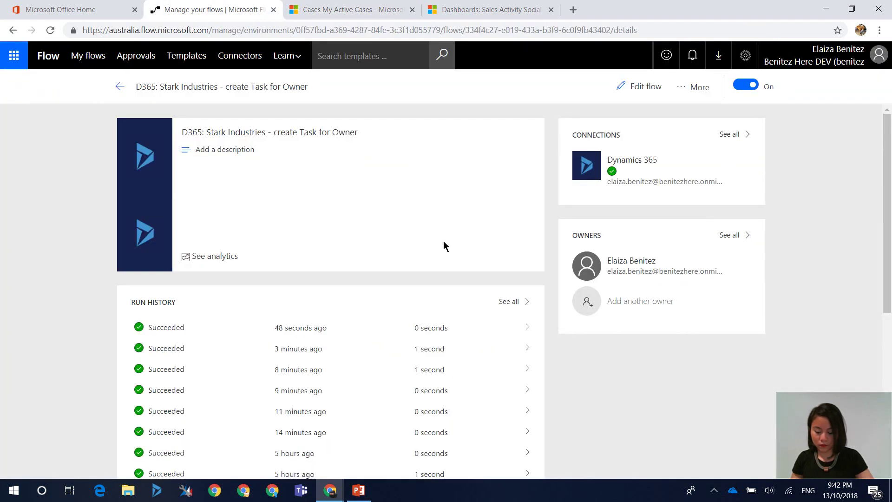
Reload the flow details, confirm the newest run's condition evaluated true, and reopen the editor
key(F5)
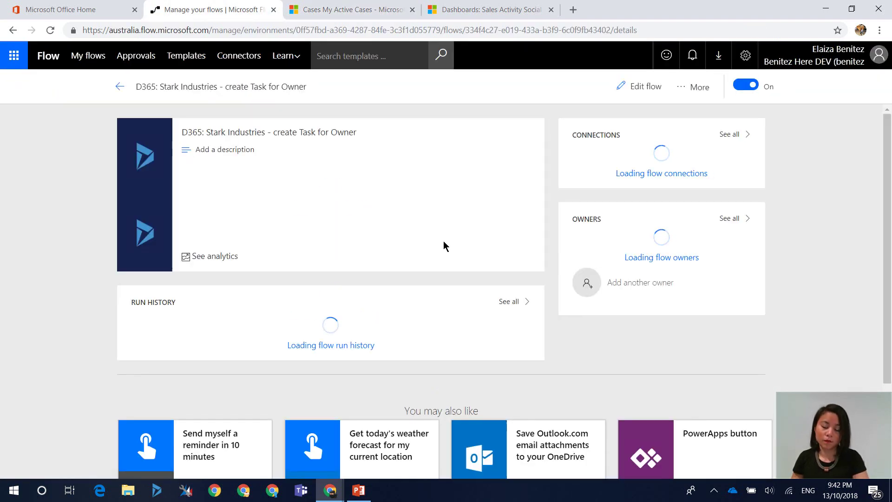
key(F5)
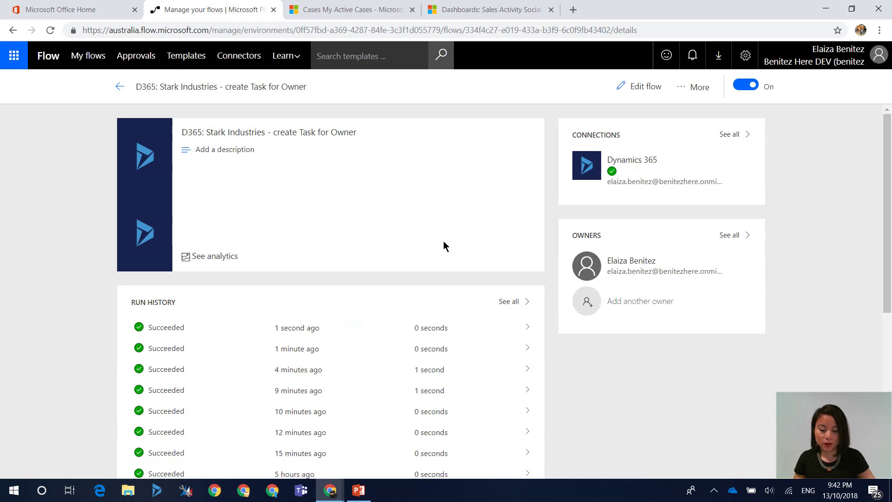
click(324, 329)
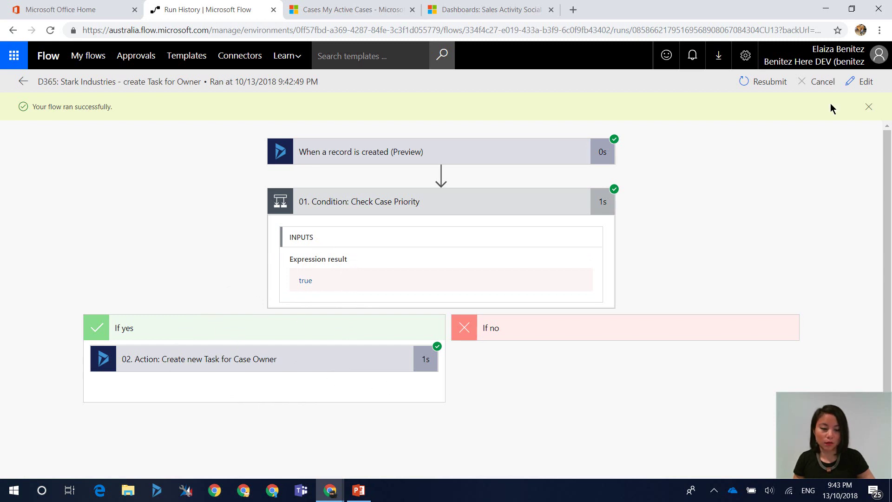
click(852, 83)
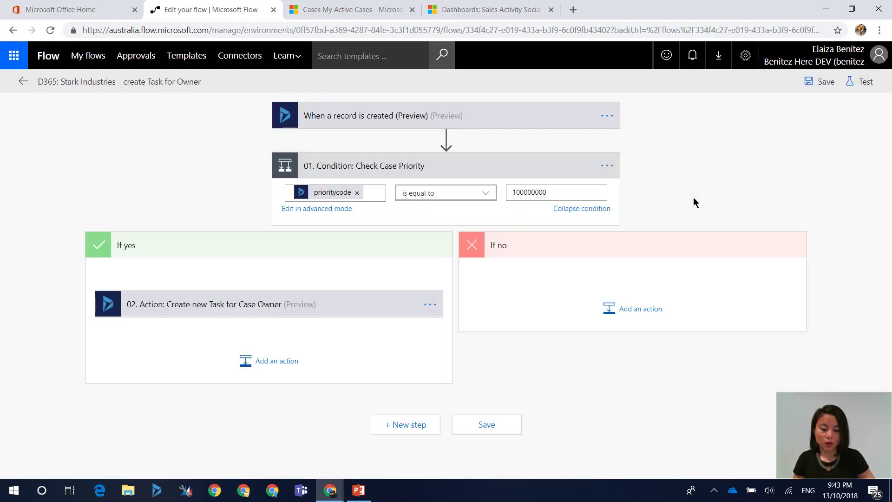